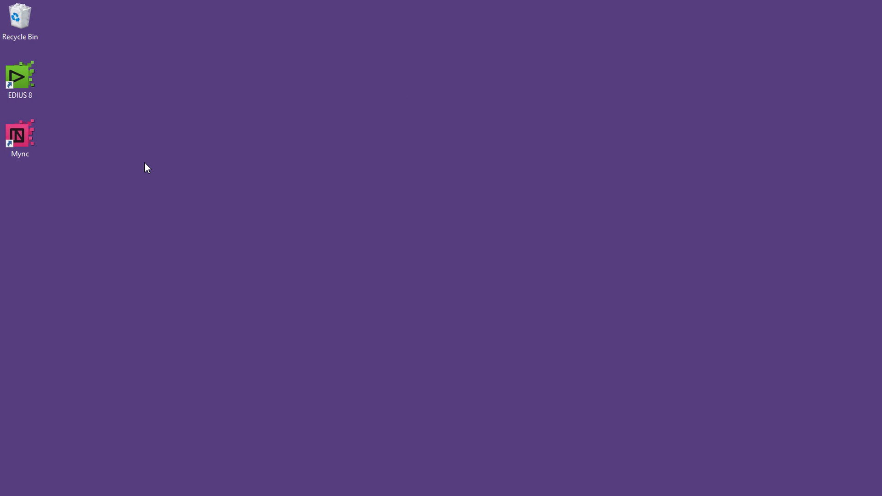
- Launch mync from its desktop shortcut to bring up the full clip library
double_click(23, 144)
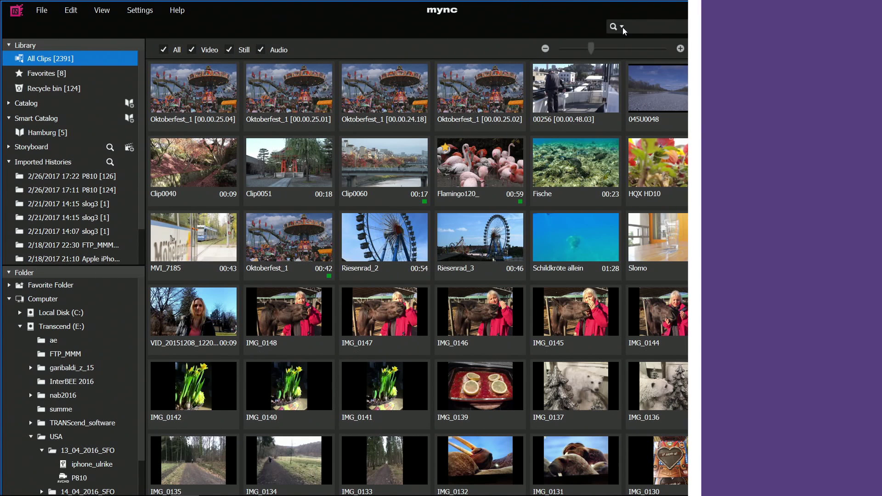
- Filter by the Amsterdam tag and save the 8 clips as smart catalog 'Amsterdam'
click(622, 28)
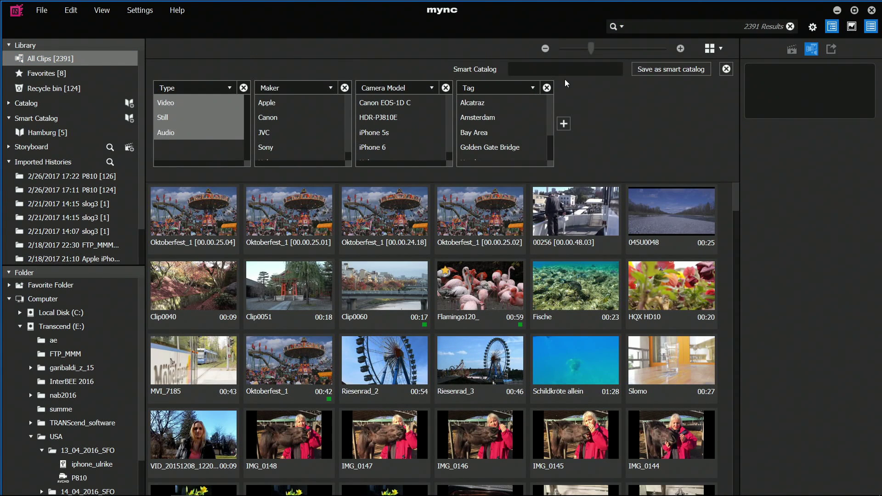
click(485, 117)
click(541, 70)
text(Amsterdam)
click(662, 73)
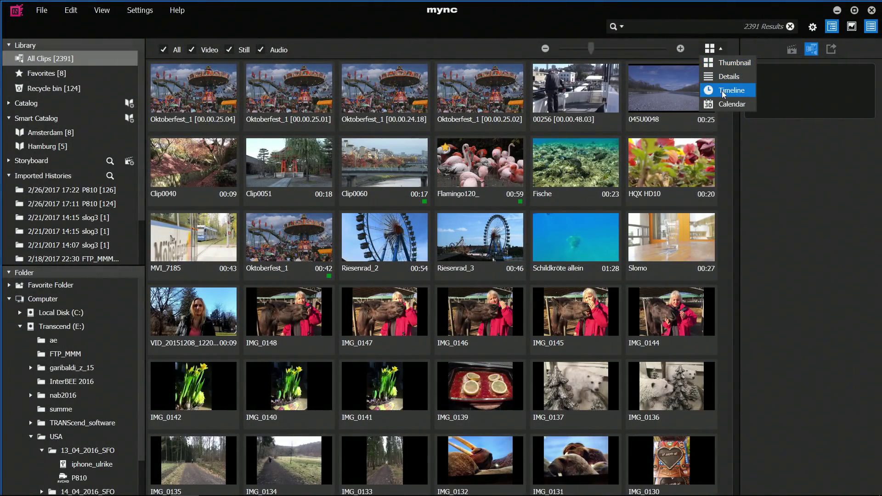
- Switch to Calendar view and open the April 14, 2016 San Francisco clips
click(723, 104)
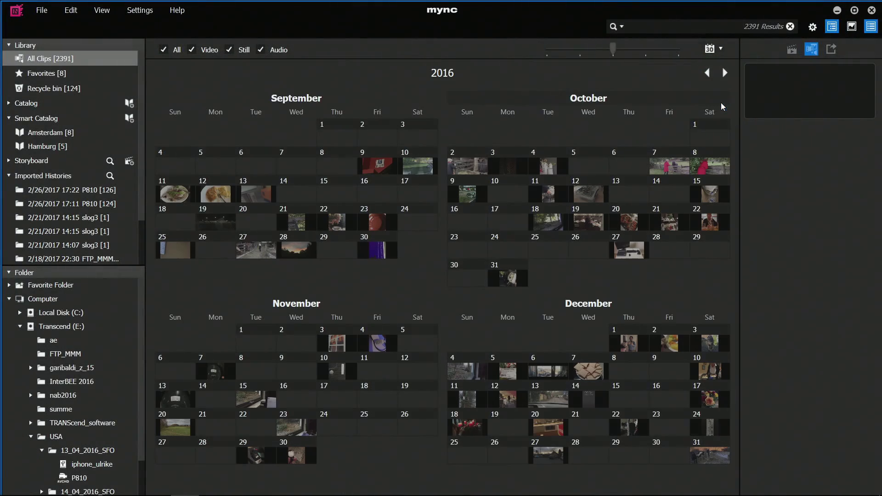
click(707, 72)
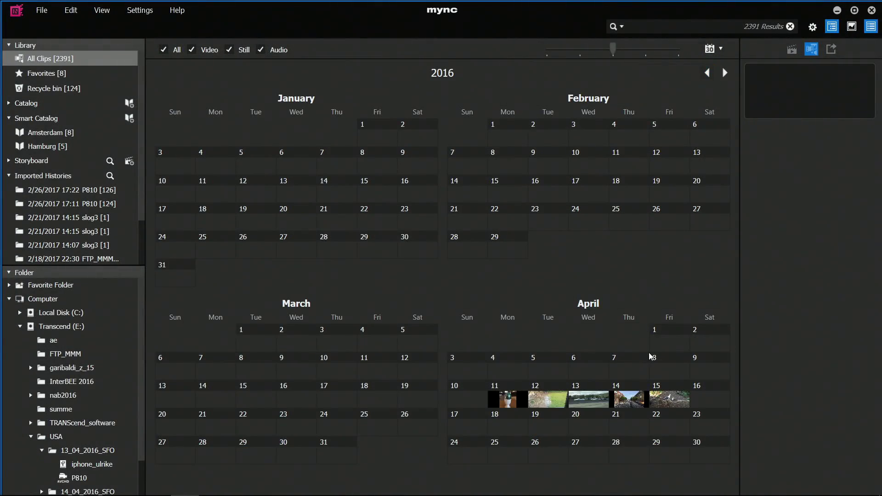
click(635, 398)
drag(731, 357, 728, 390)
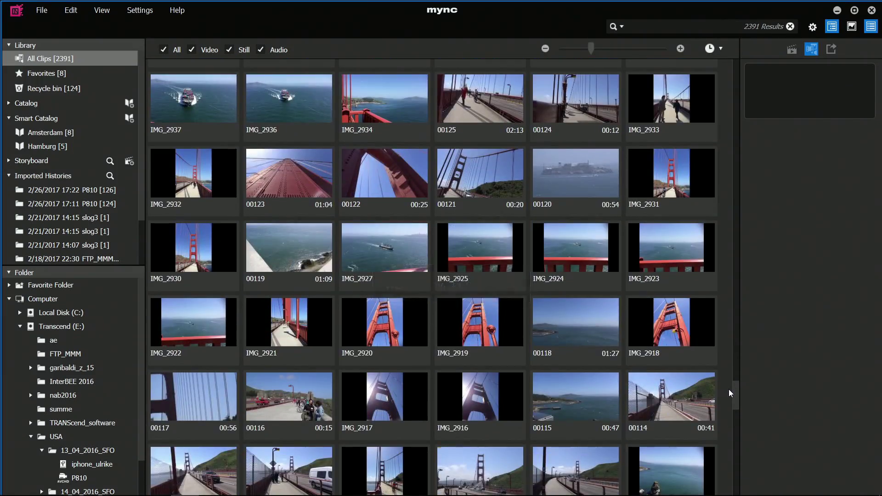
- Favourite clips 00121, 00120 and IMG_2931, then show only the Favorites library
click(494, 178)
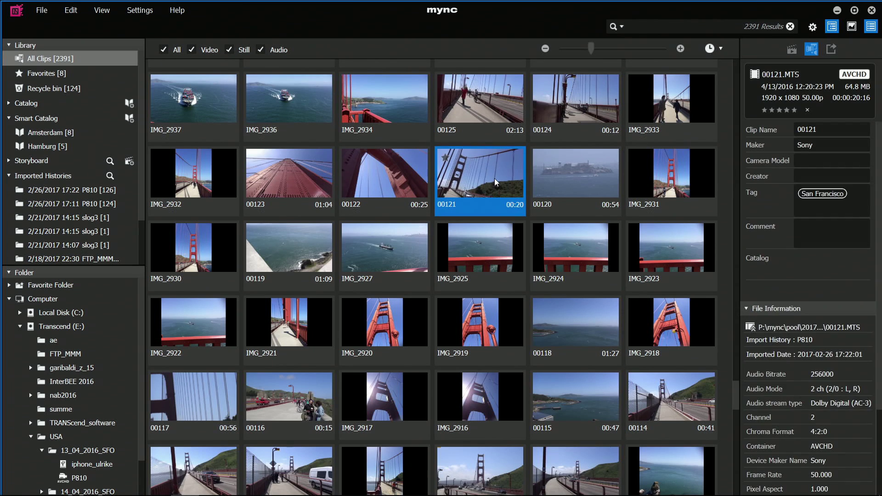
click(789, 110)
drag(627, 180, 596, 173)
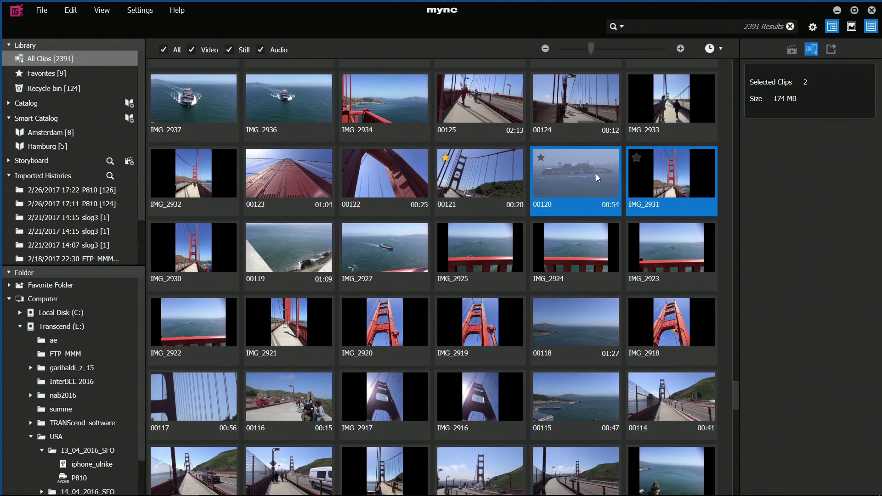
click(541, 160)
click(63, 74)
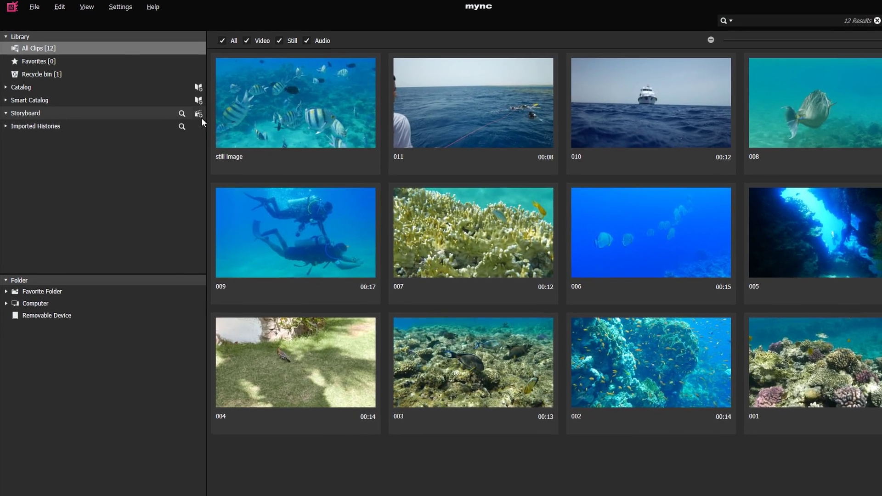
- Create storyboard 'My film' and add clips still image, 009, 007, 005 and 001
click(183, 104)
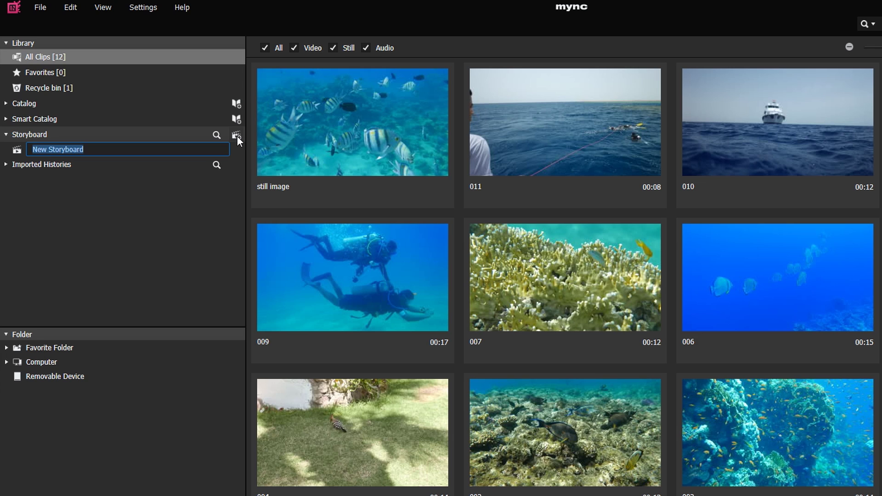
text(My film)
key(Return)
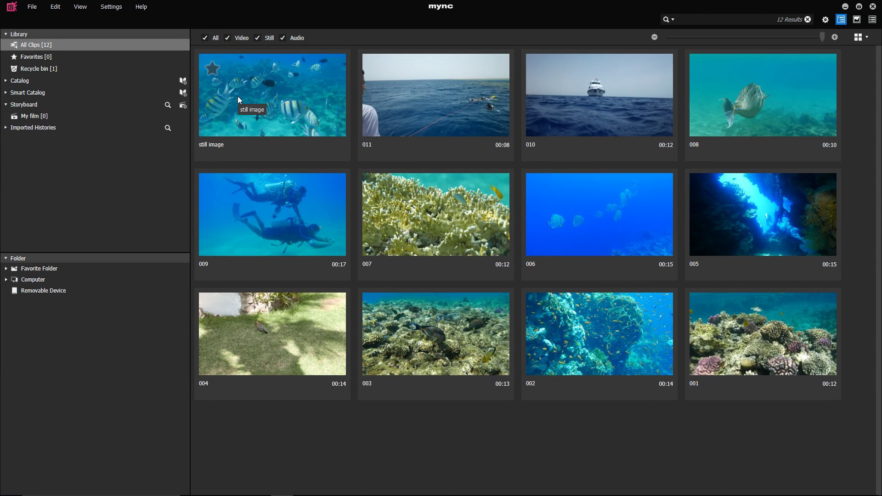
click(238, 97)
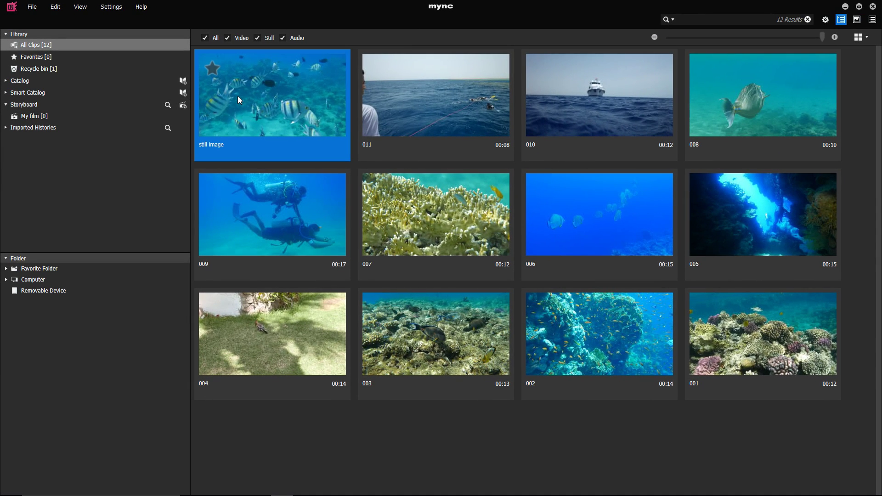
ctrl+click(289, 207)
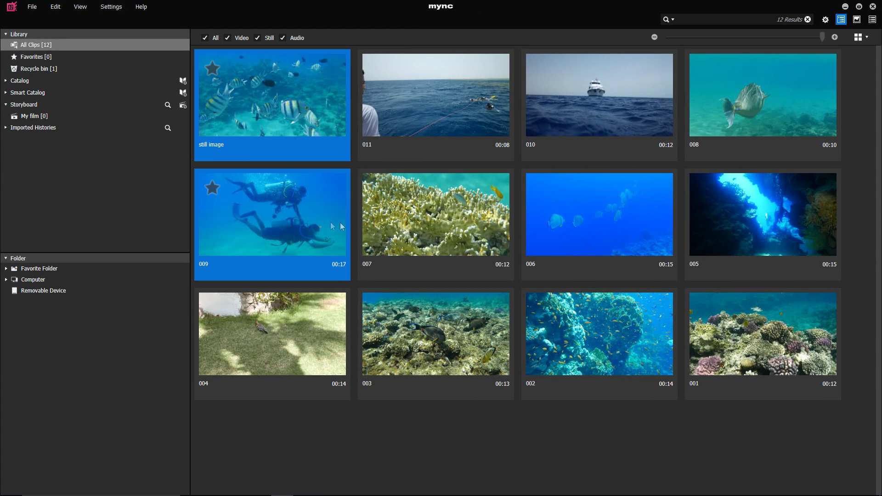
ctrl+click(412, 223)
ctrl+click(727, 220)
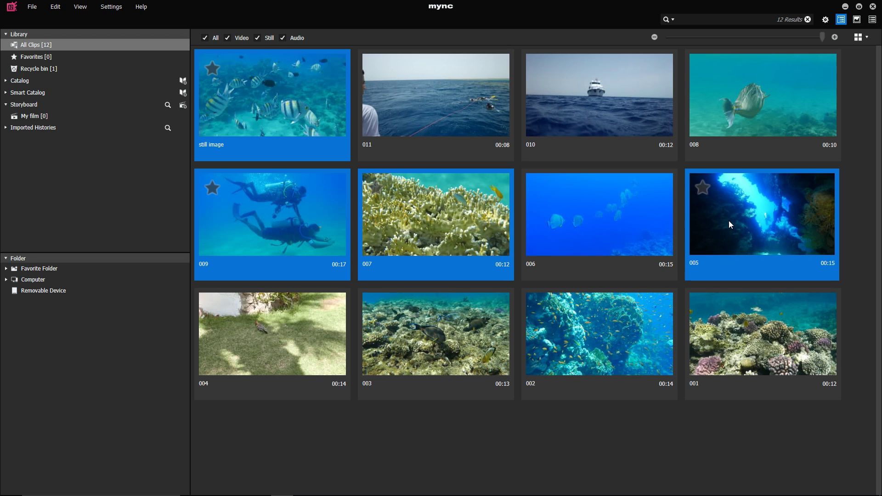
ctrl+click(736, 329)
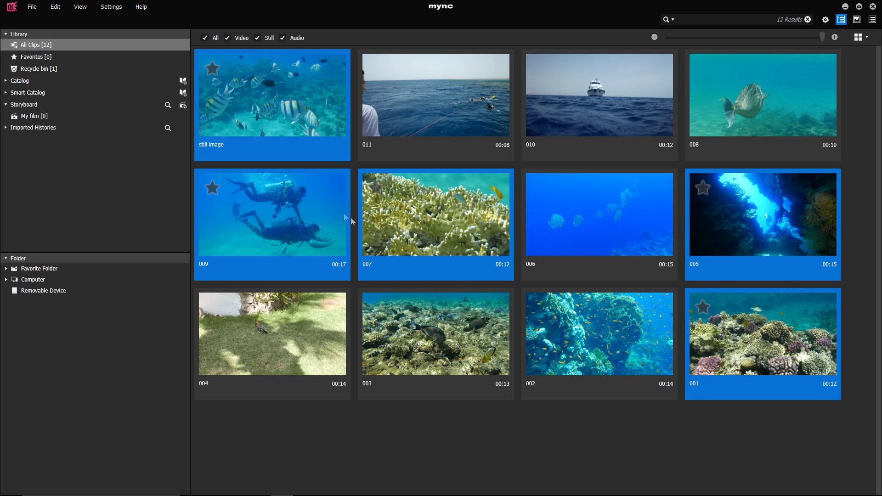
drag(266, 119, 44, 116)
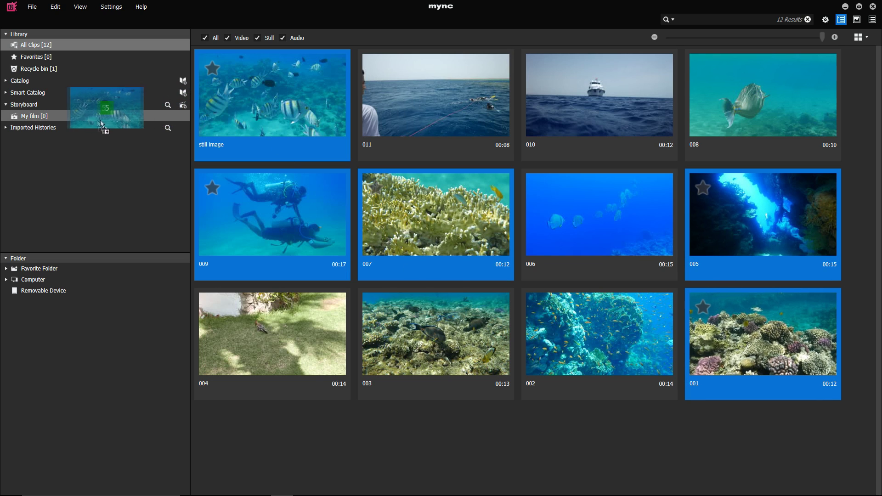
- Open My film and show the preview player beside its clip list
click(44, 117)
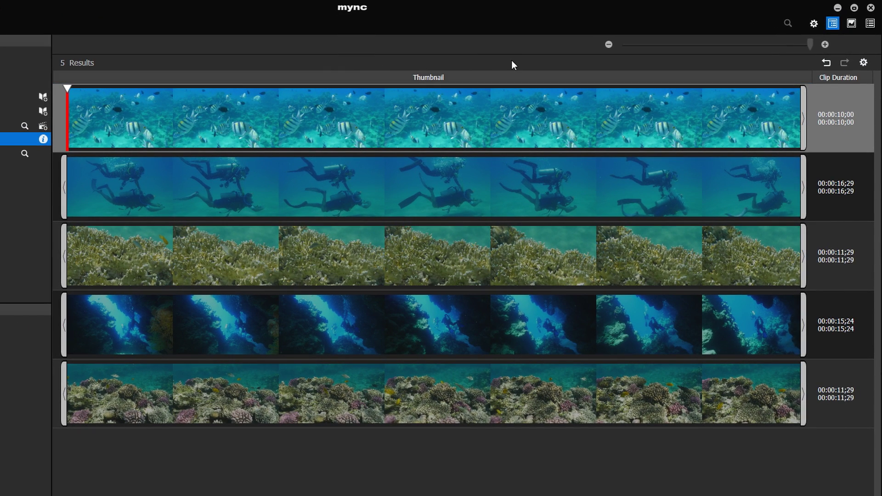
click(850, 24)
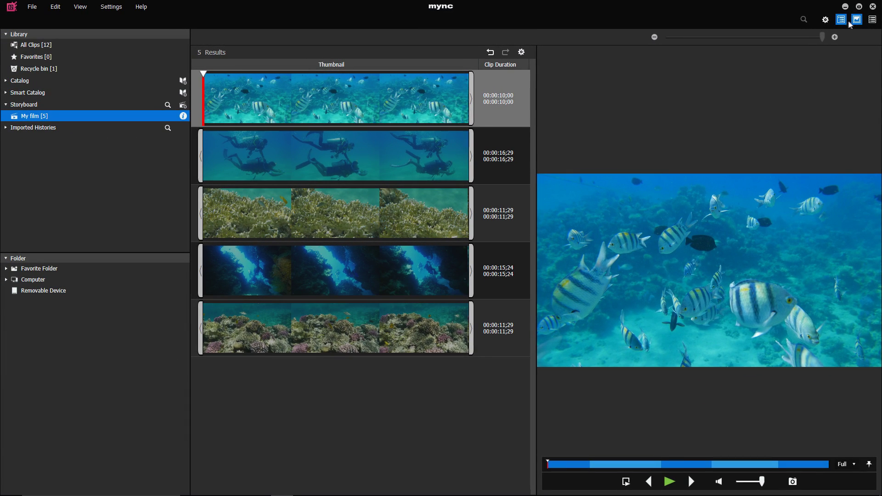
- Move the divers clip to first and the fish clip to fourth, then play the preview
drag(433, 169, 430, 114)
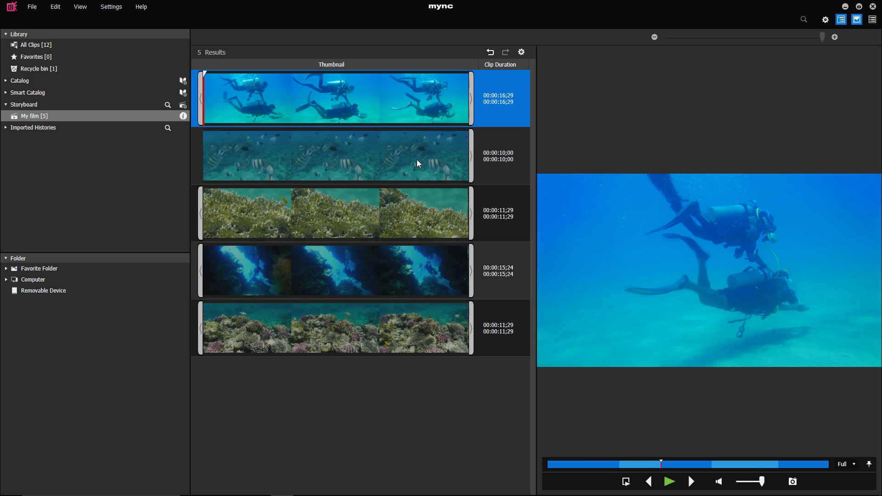
drag(417, 158, 412, 272)
click(404, 108)
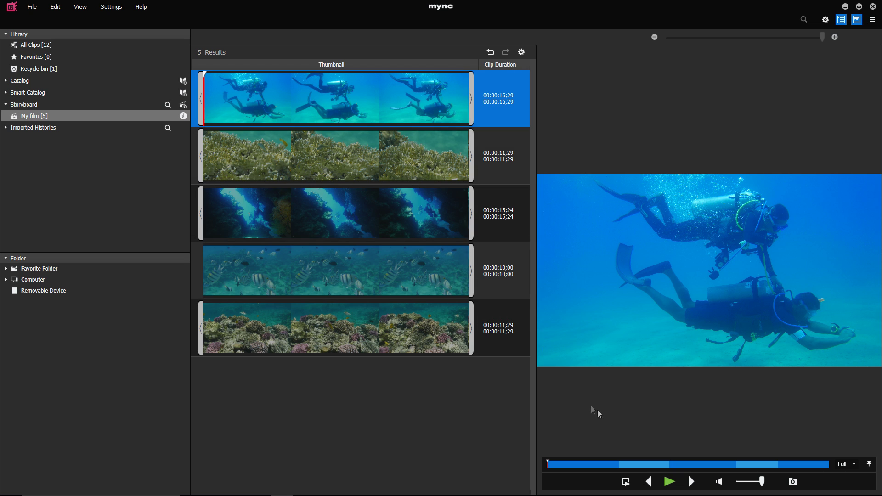
click(666, 484)
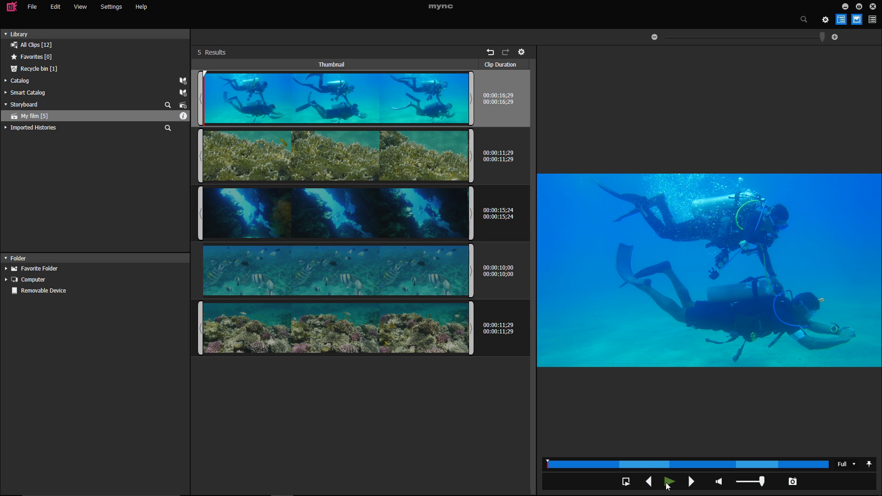
- Trim the divers clip to 11 s, ending at the playhead, and the fish clip to 3 s
click(667, 484)
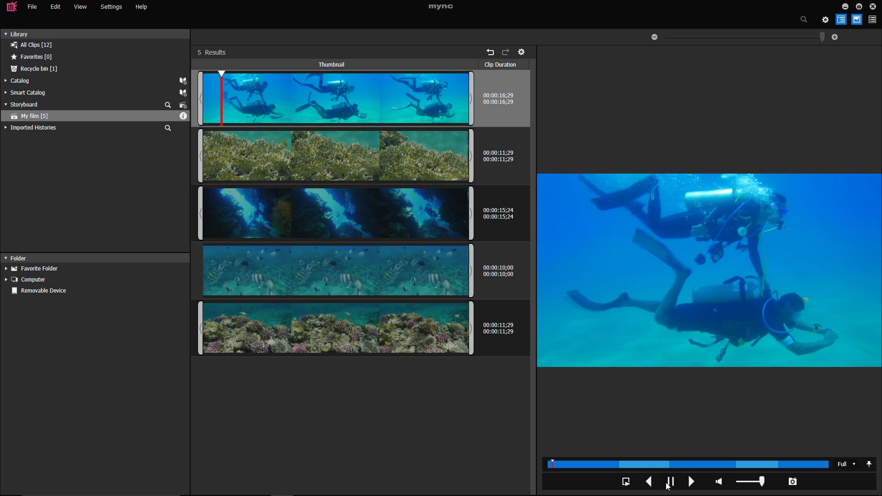
click(667, 484)
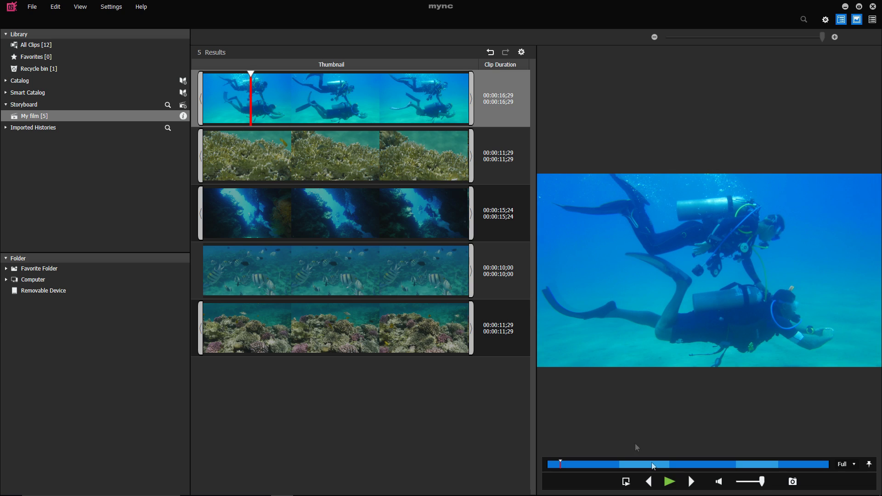
drag(200, 98, 255, 72)
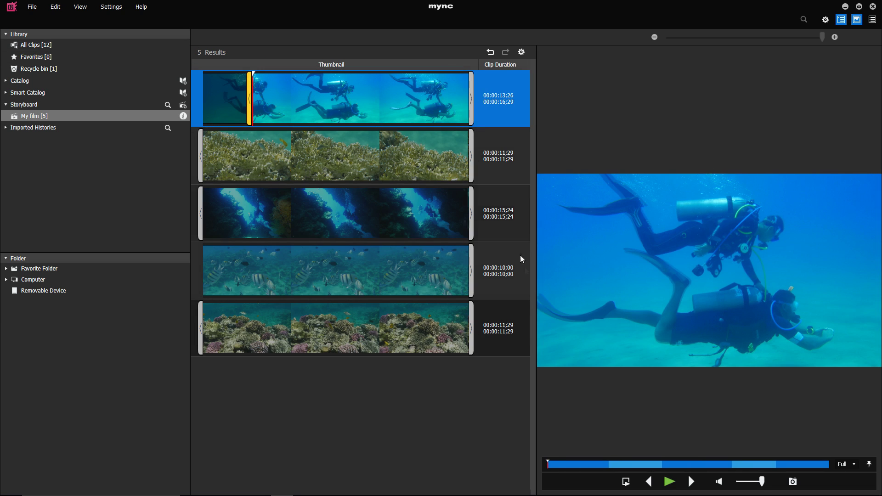
drag(554, 464, 596, 460)
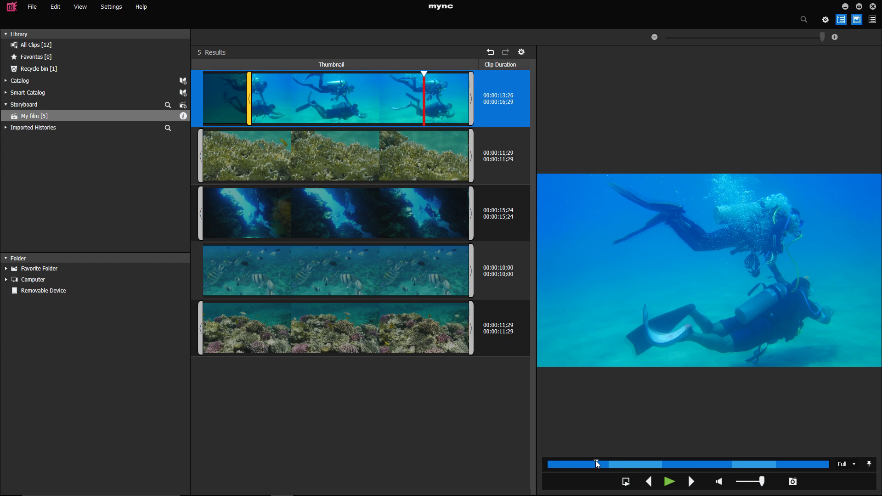
key(o)
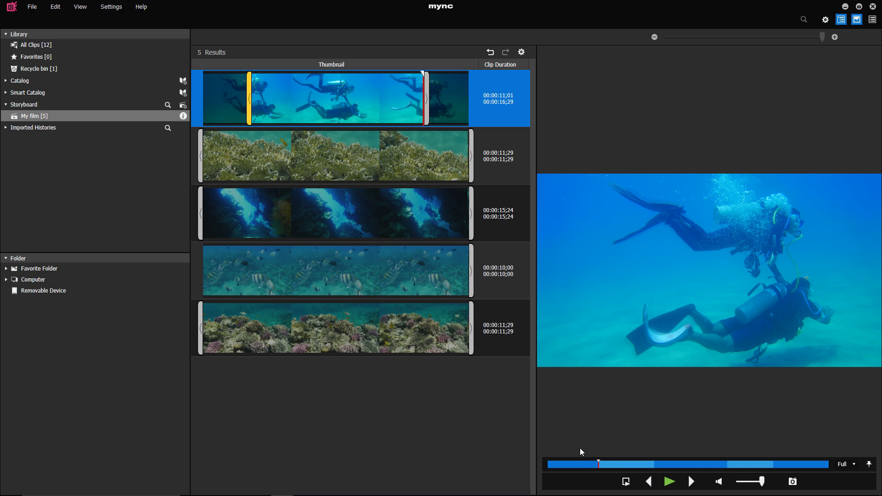
drag(471, 293, 297, 290)
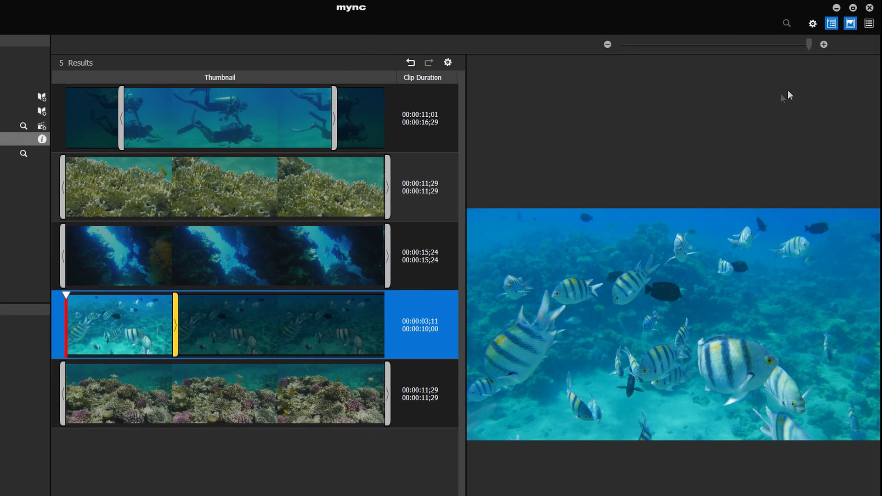
- Set the My film storyboard format to HD 25/50fps, 1920 x 1080 25p
click(868, 25)
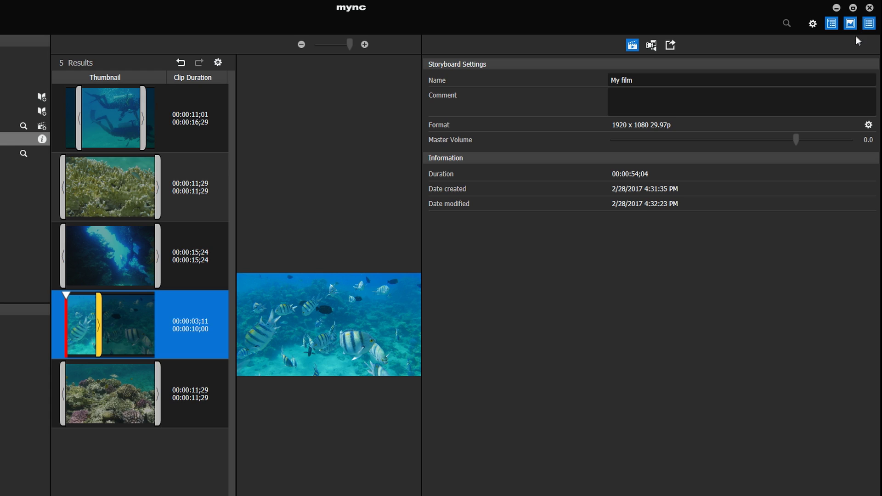
click(868, 124)
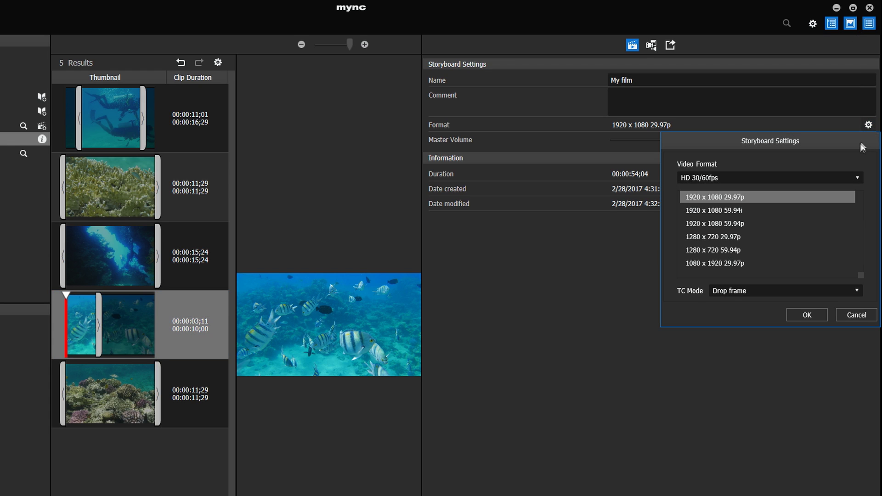
click(856, 178)
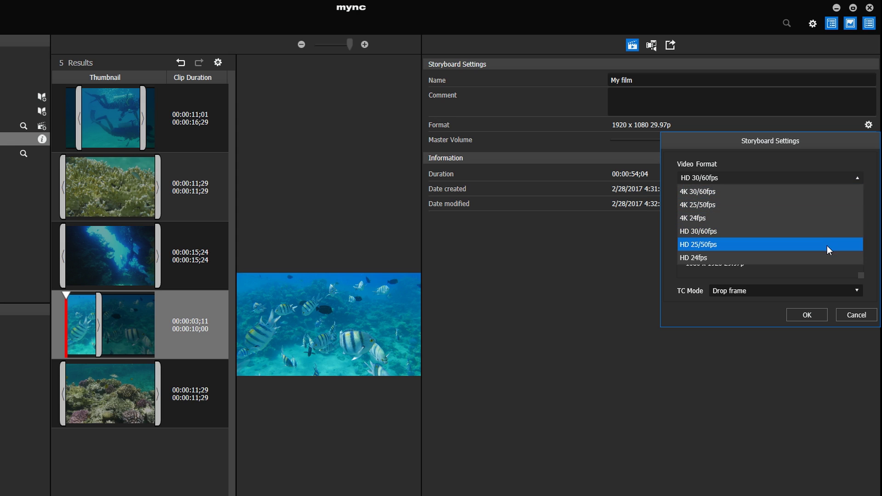
click(827, 245)
click(726, 198)
click(815, 316)
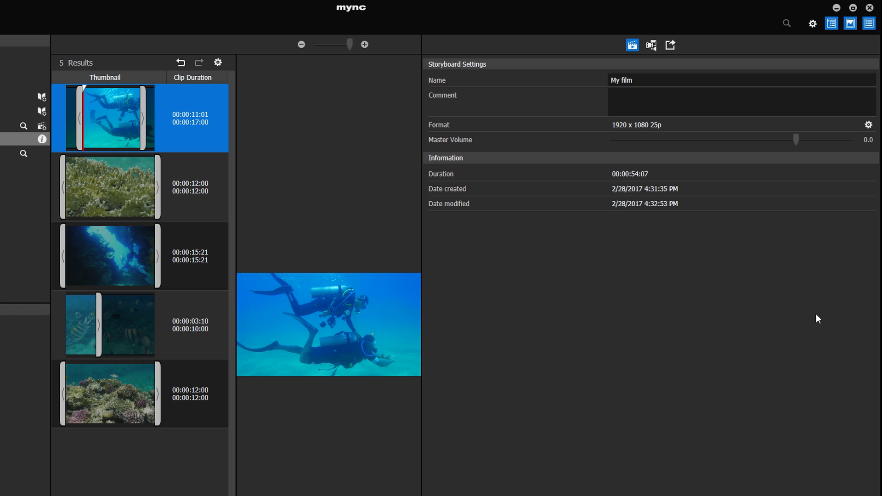
- Export My film at Normal 16 Mbps, saving it as 'My film.mp4' on the Desktop
click(671, 45)
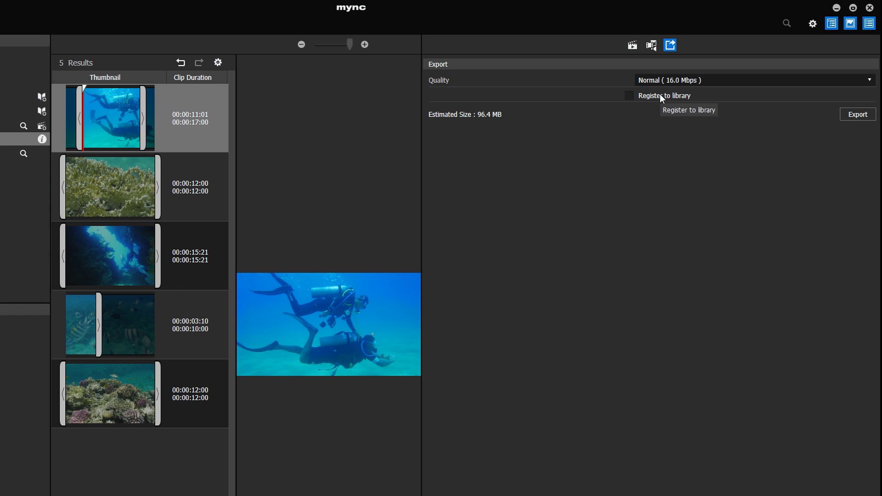
click(857, 115)
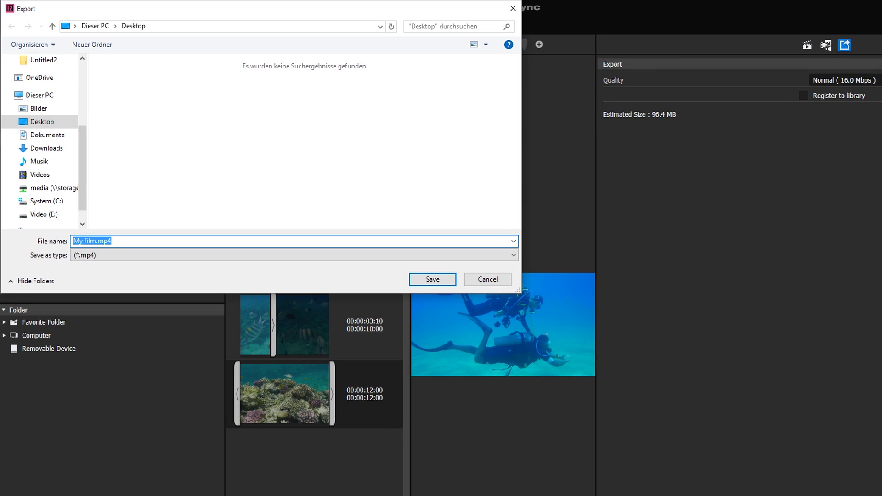
click(452, 281)
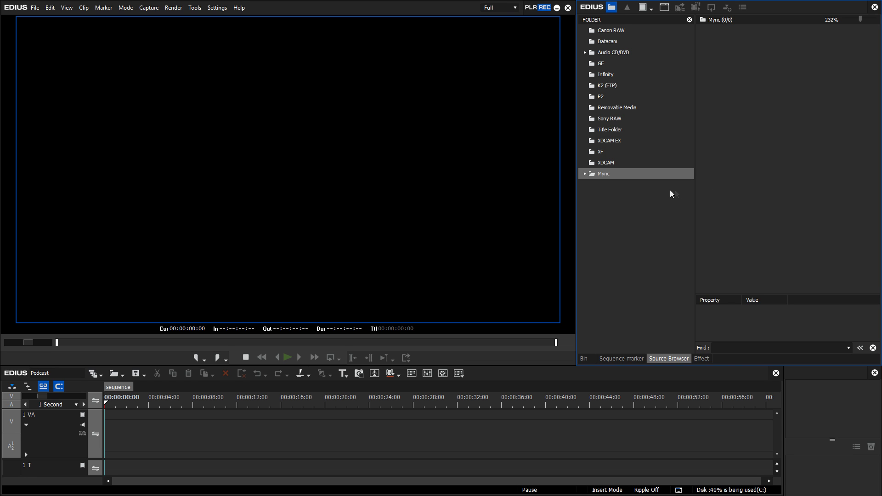
- Locate the My film diver storyboard under Mync > Storyboard and reopen it in mync
click(585, 175)
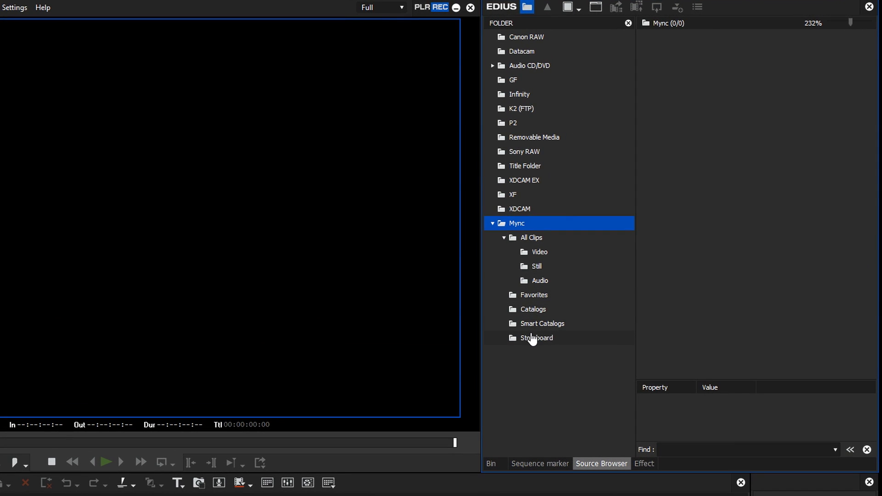
click(532, 340)
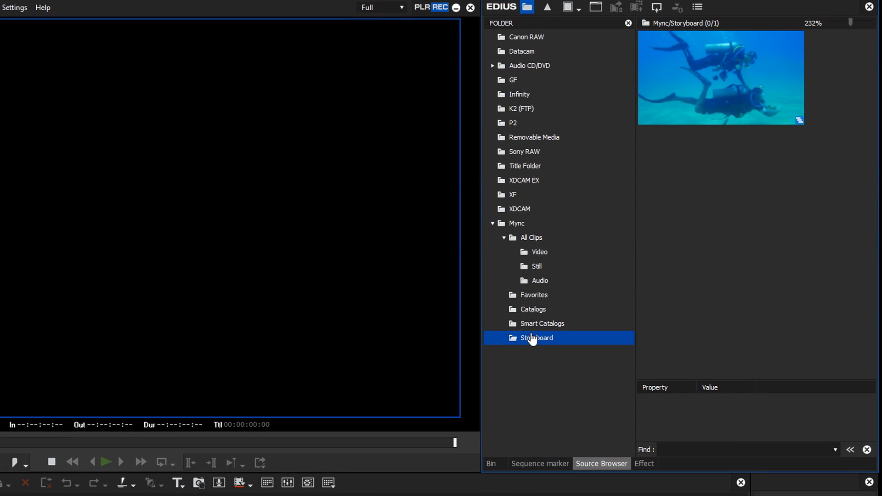
click(678, 115)
right_click(678, 115)
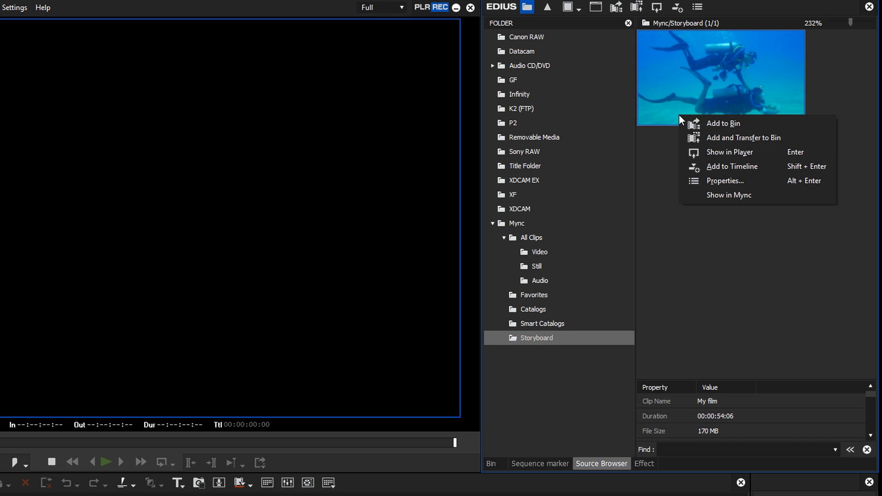
click(717, 193)
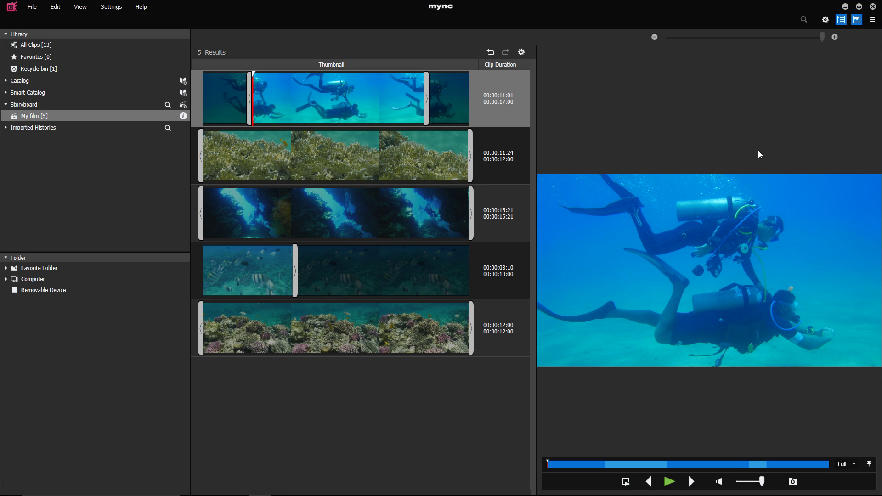
- Move the coral clip to the start of the My film storyboard
mouse_move(444, 164)
mouse_down()
mouse_move(442, 105)
mouse_move(377, 104)
mouse_up()
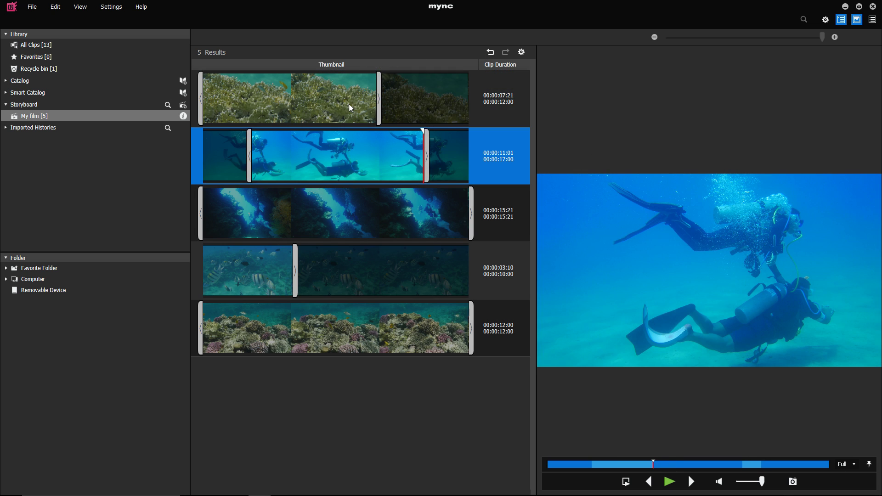
click(349, 104)
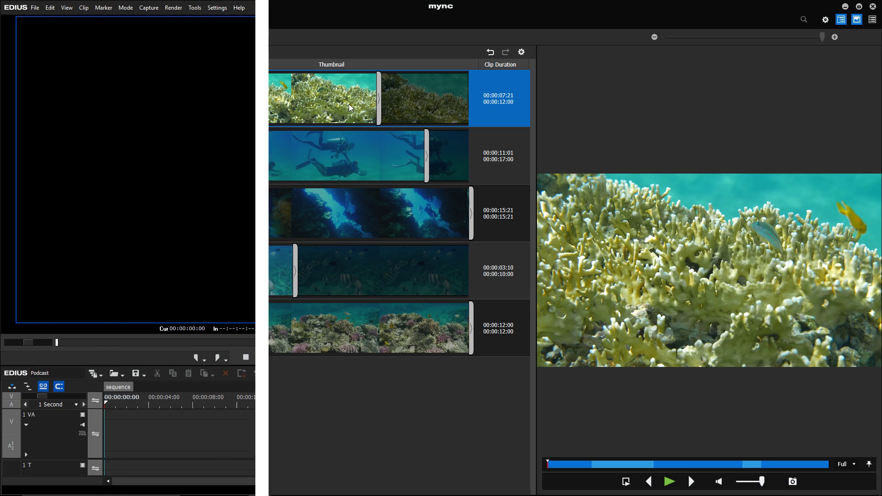
- Refresh EDIUS's Storyboard source folder to pick up the coral version
click(621, 264)
right_click(620, 261)
click(638, 287)
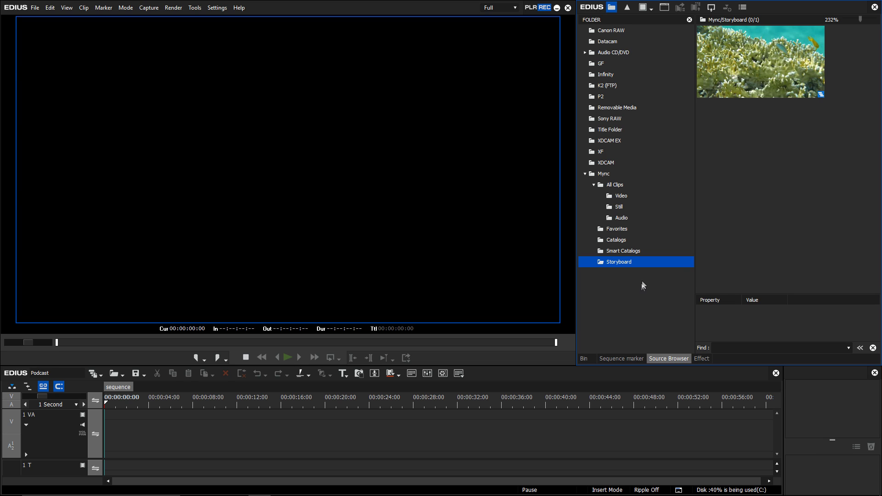
- Add My film to the EDIUS bin with Add and Transfer to Bin
right_click(750, 87)
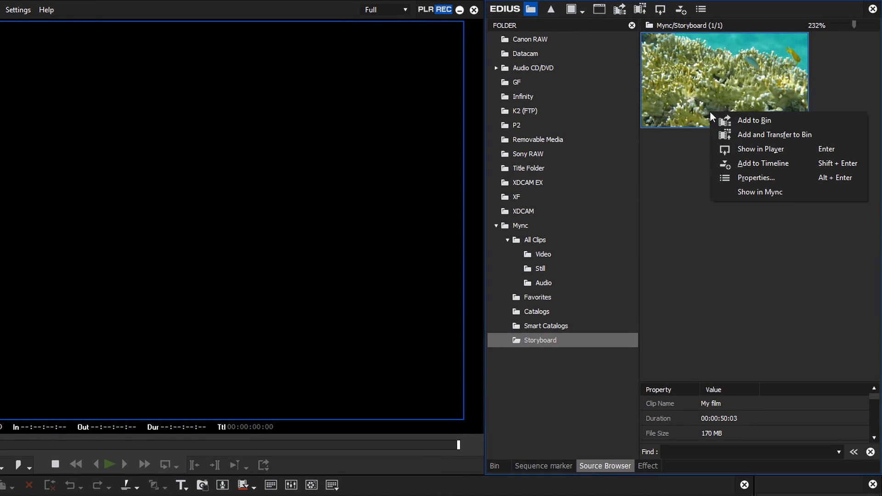
click(733, 137)
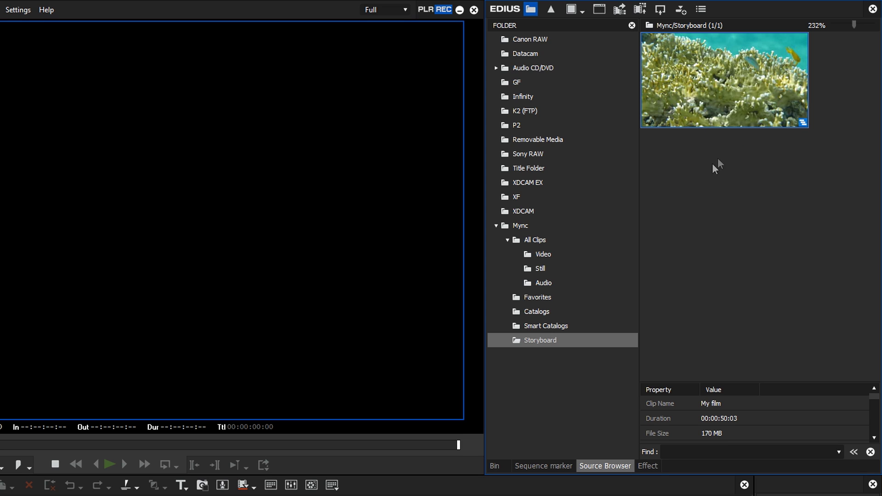
- Open the My film sequence from the bin's Storyboard folder onto the timeline
click(493, 466)
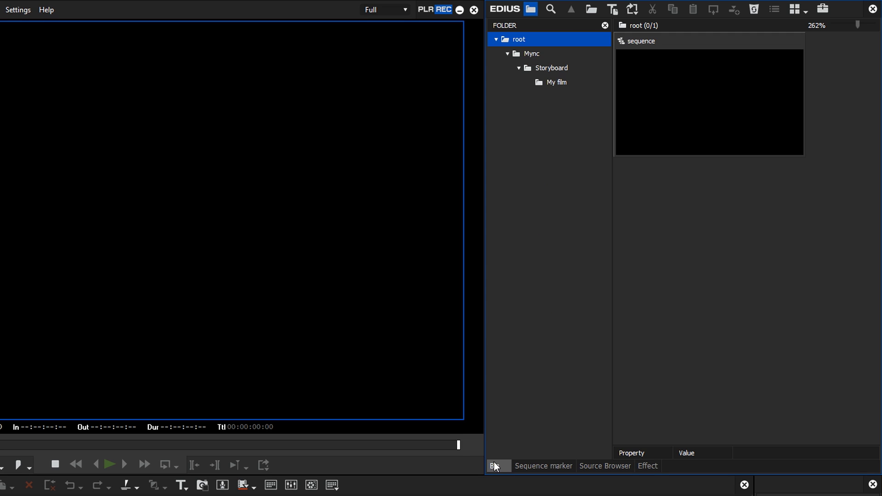
click(536, 69)
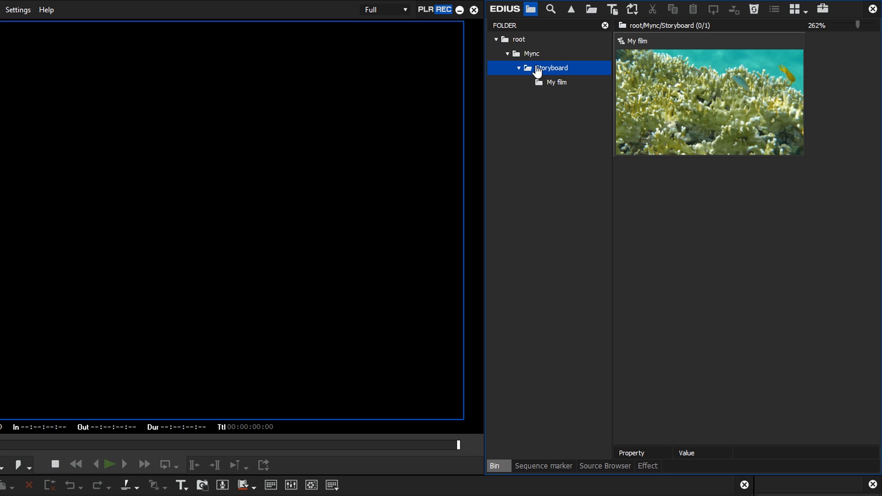
click(549, 84)
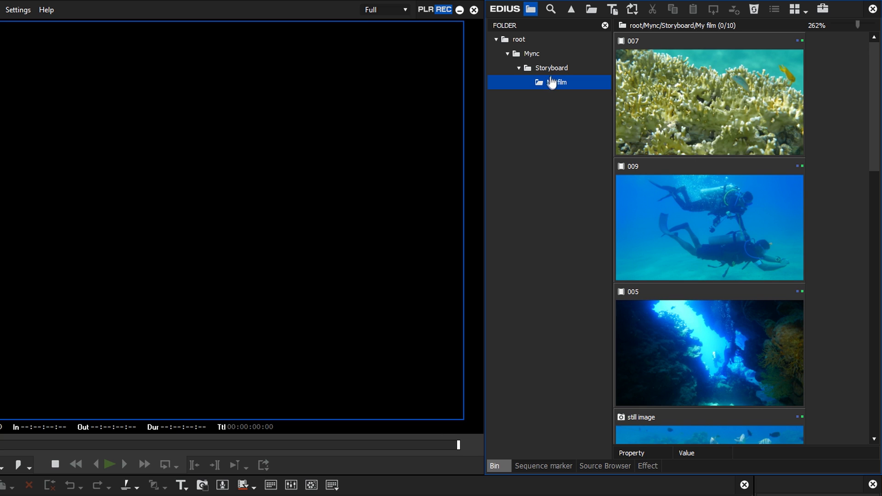
click(551, 71)
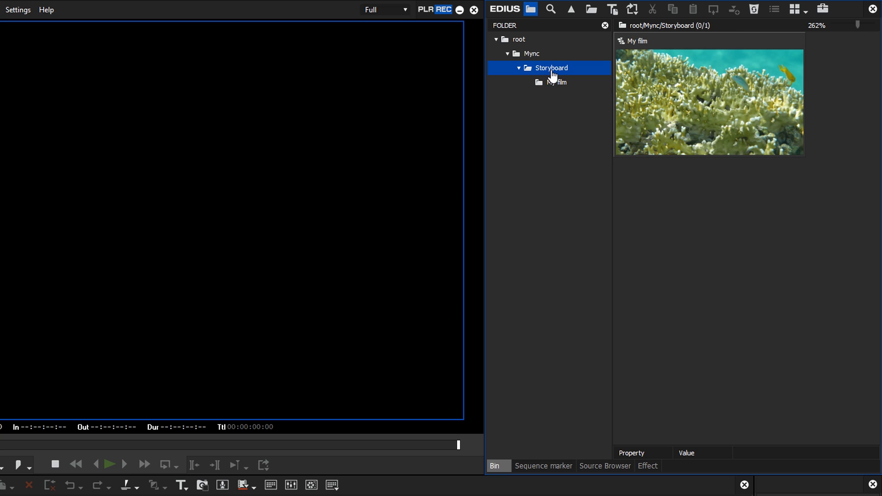
double_click(665, 93)
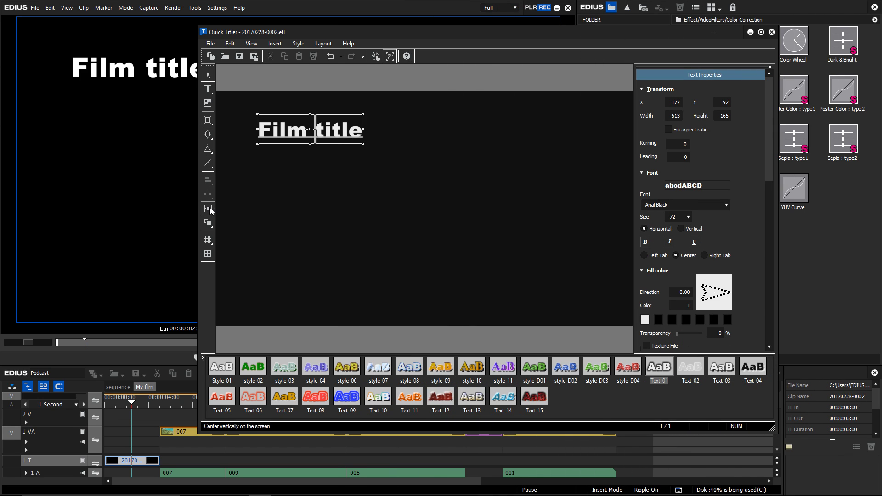
- Centre the 'Film title' text vertically in Quick Titler
click(207, 198)
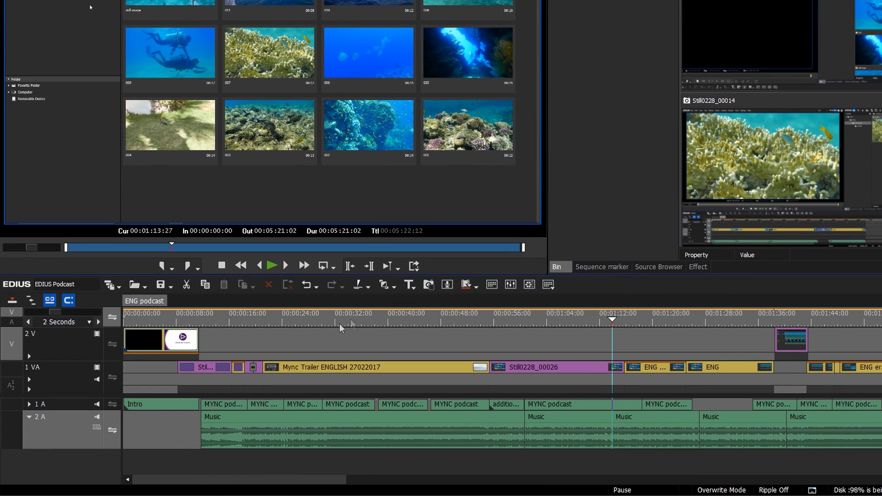
- Mute the Music audio on track 2A under the podcast edit
click(95, 417)
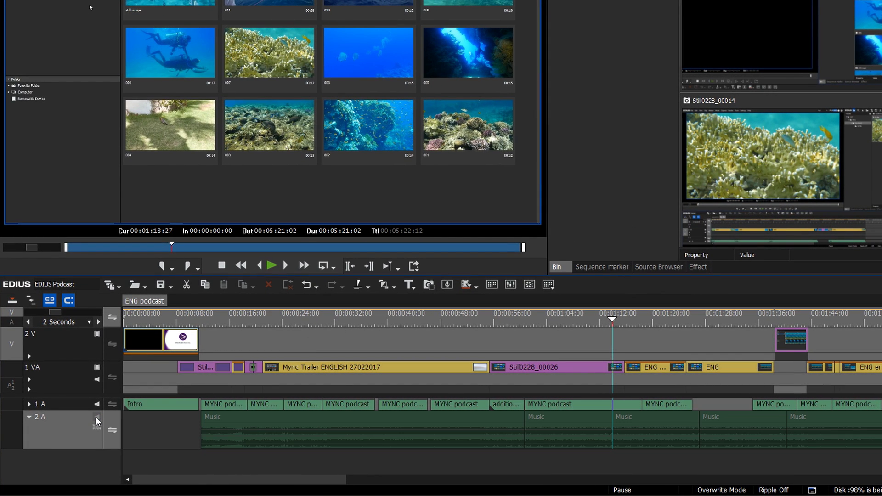